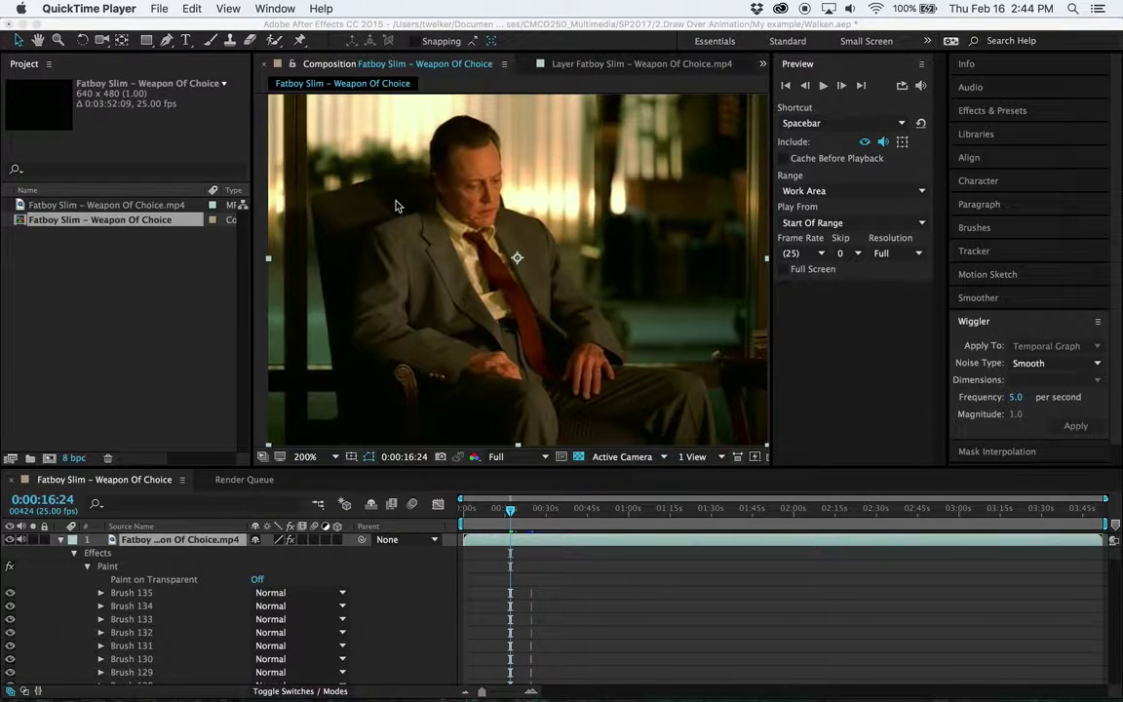
Step: Activate After Effects and scrub the Walken composition to about 0:00:24:02
click(510, 513)
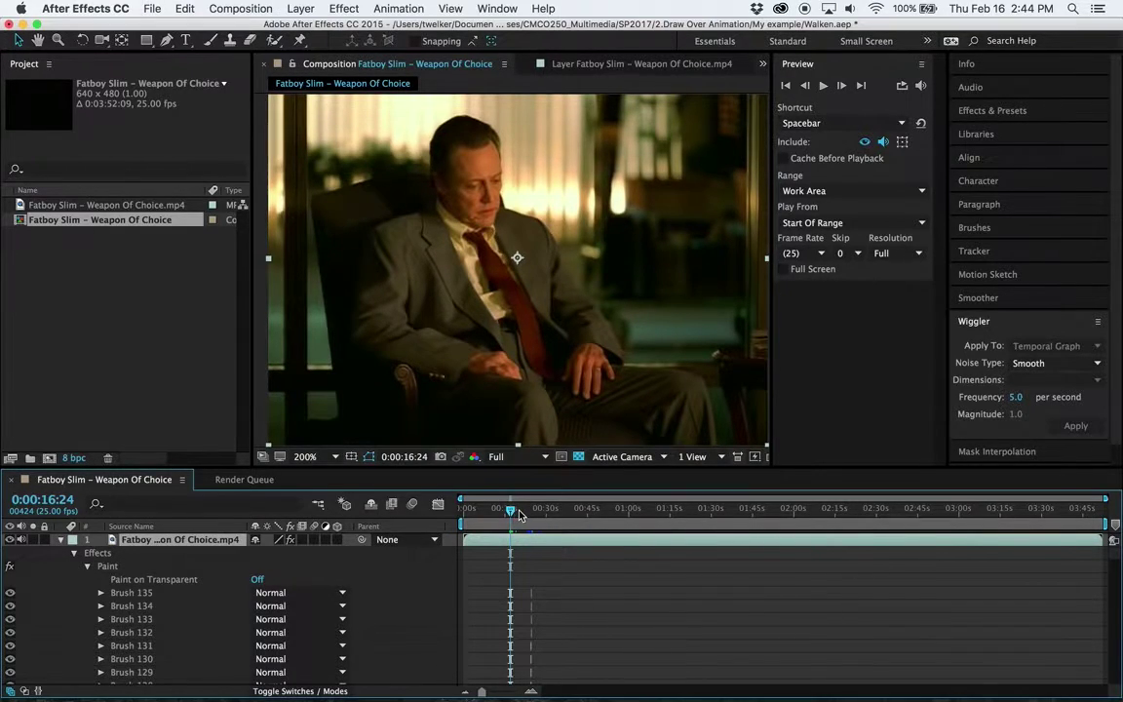
mouse_move(514, 517)
mouse_down()
mouse_move(1033, 490)
mouse_move(624, 514)
mouse_move(1088, 524)
mouse_move(530, 527)
mouse_up()
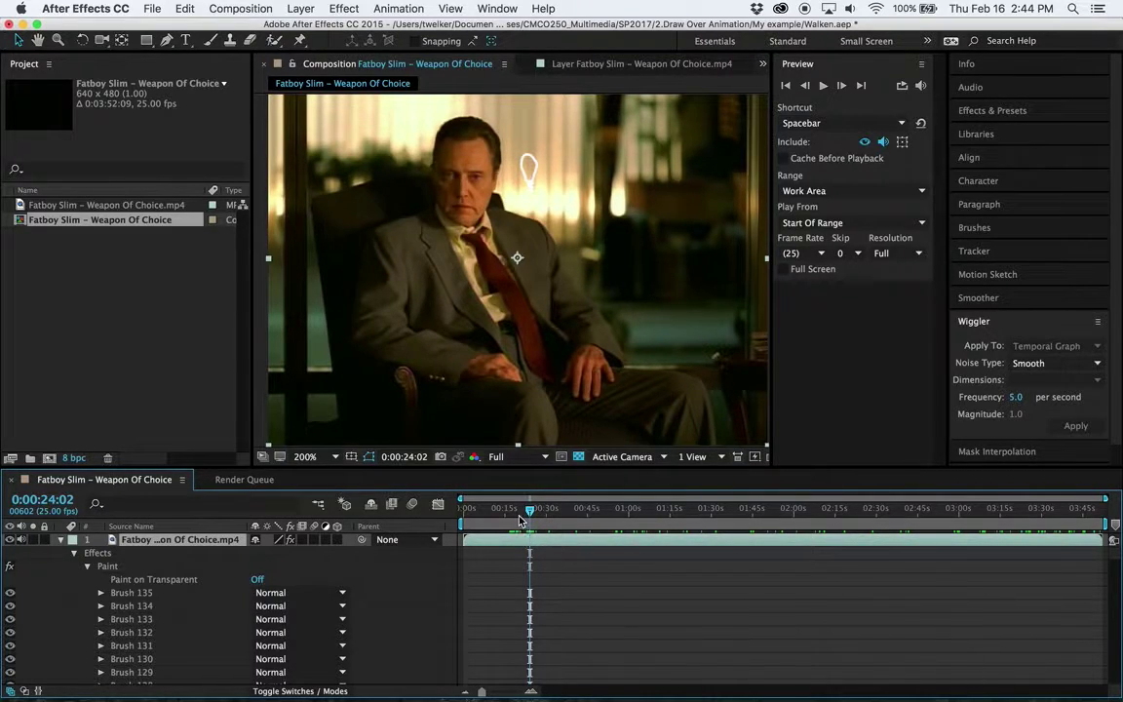
Step: Locate the seated-man shot, trim the work area to roughly 0:22–0:26, and park near 0:24
drag(529, 511, 525, 511)
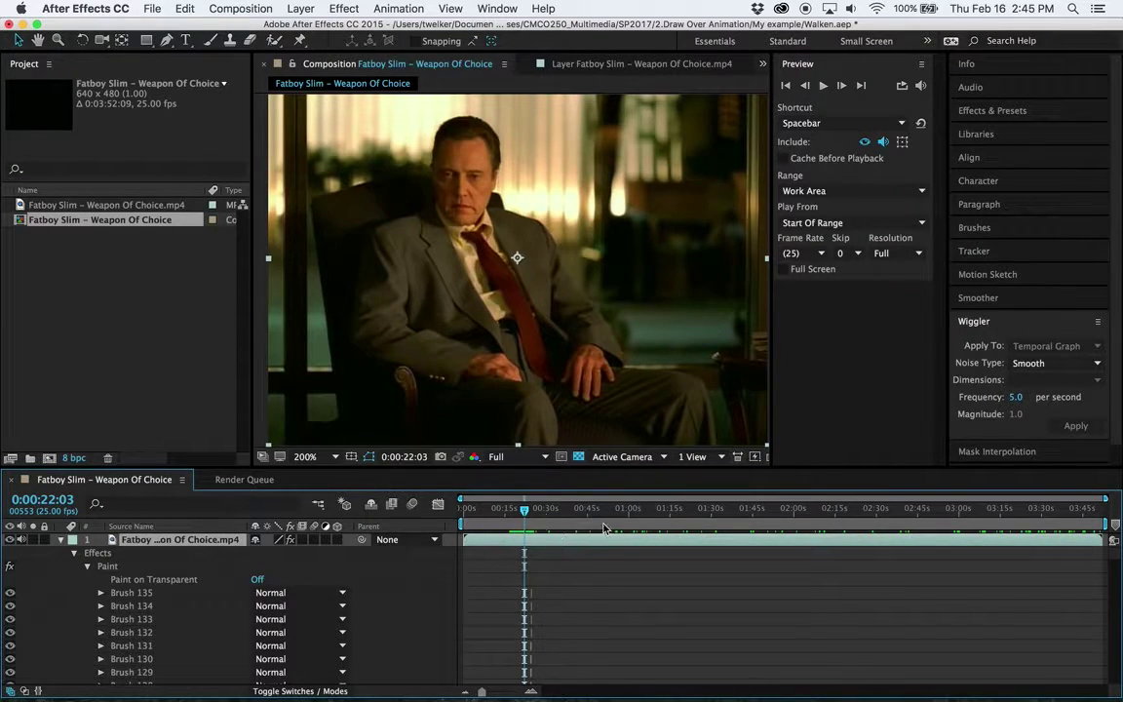
mouse_move(524, 509)
mouse_down()
mouse_move(487, 509)
mouse_move(525, 516)
mouse_up()
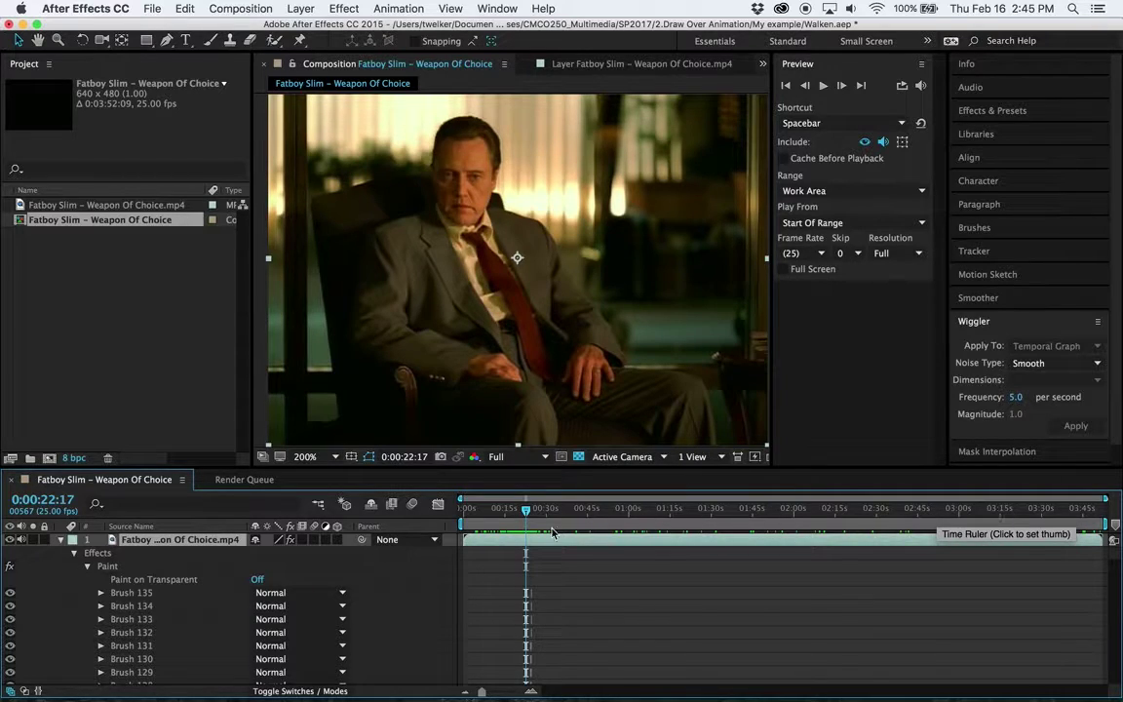
drag(525, 513, 524, 514)
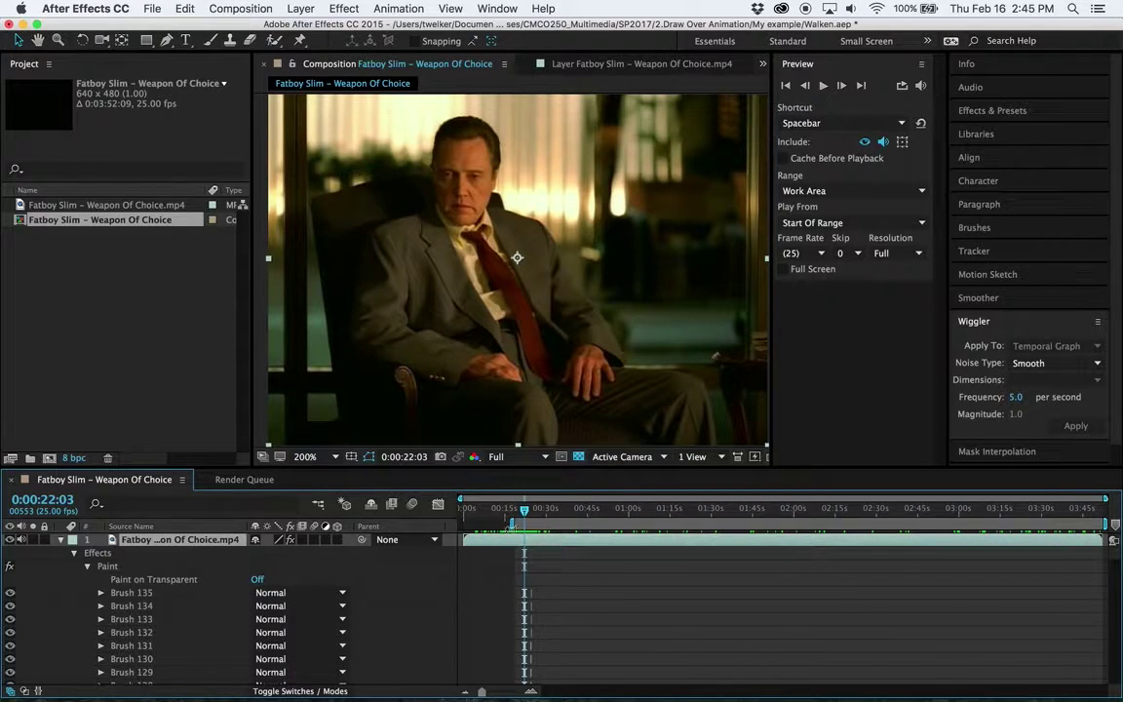
drag(527, 515, 523, 516)
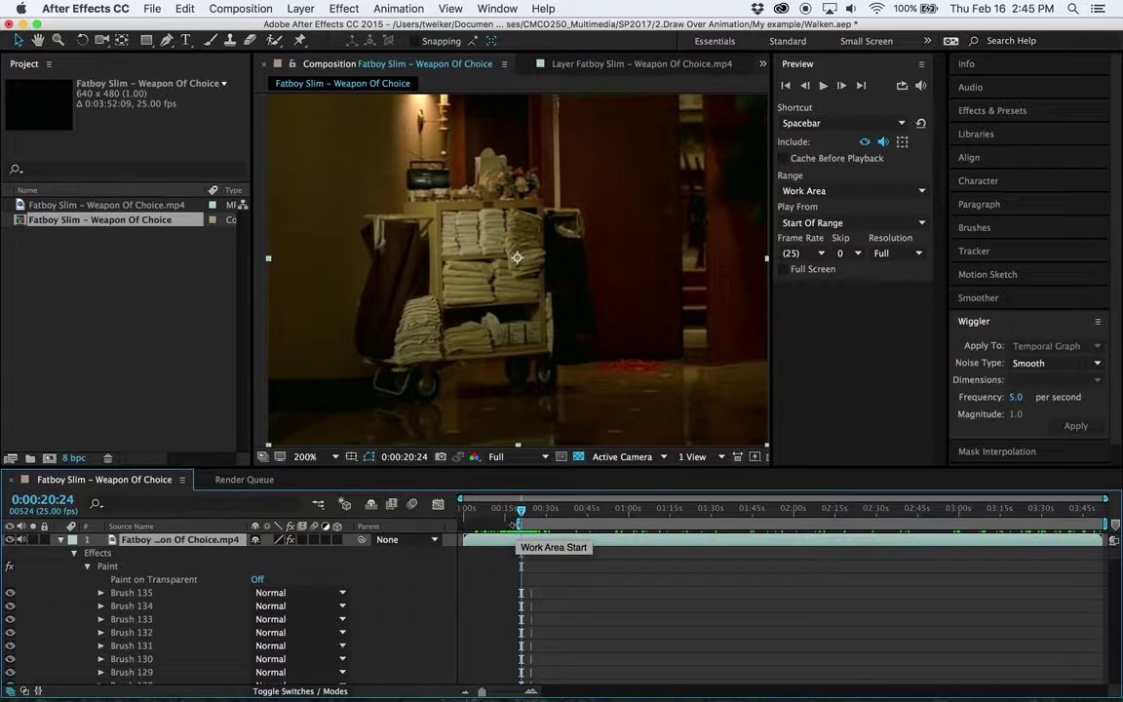
drag(524, 519, 535, 518)
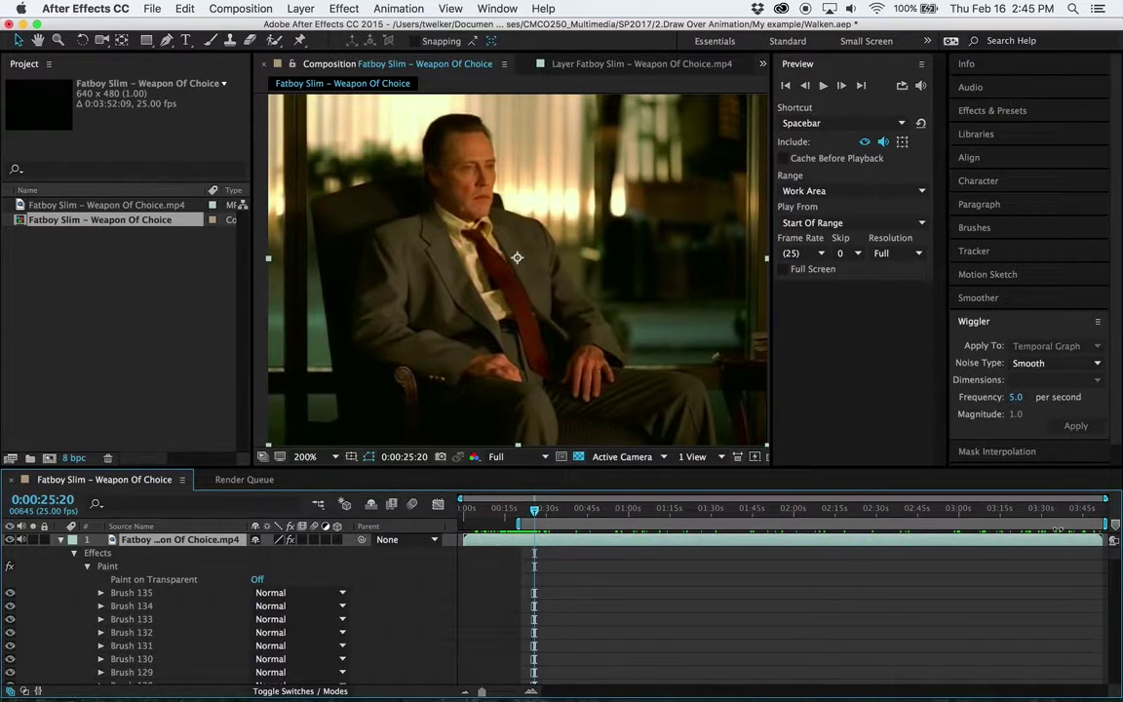
mouse_move(1104, 526)
mouse_down()
mouse_move(571, 525)
mouse_move(1111, 526)
mouse_up()
drag(542, 516, 537, 511)
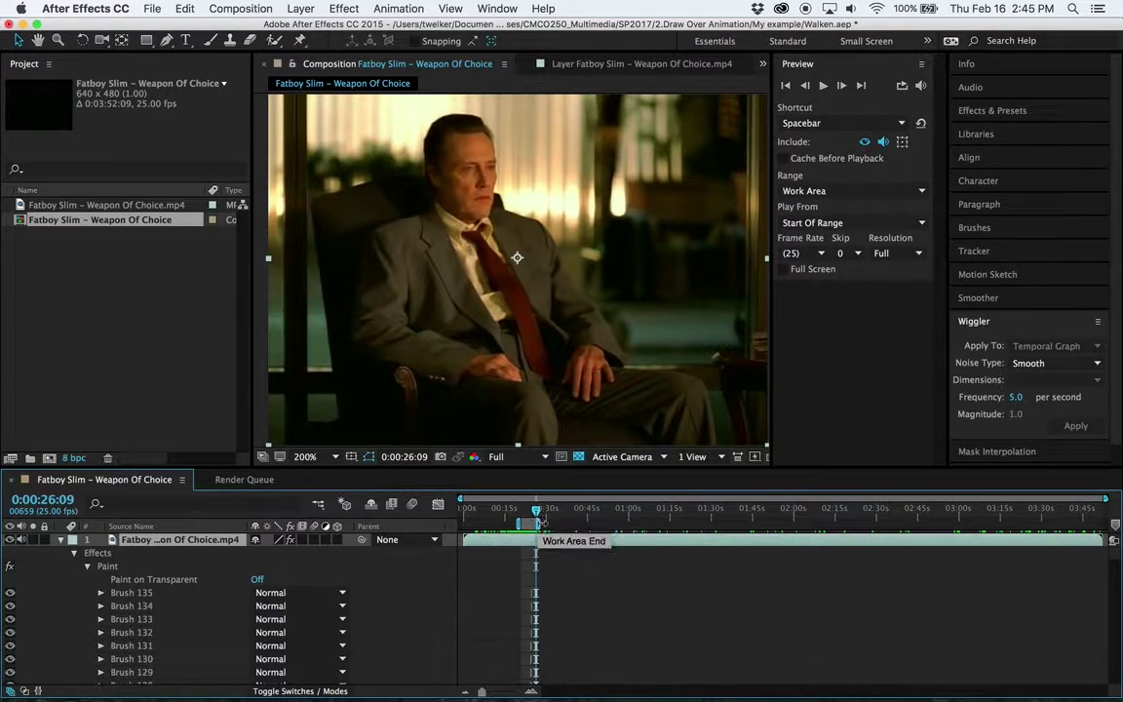
drag(536, 511, 530, 524)
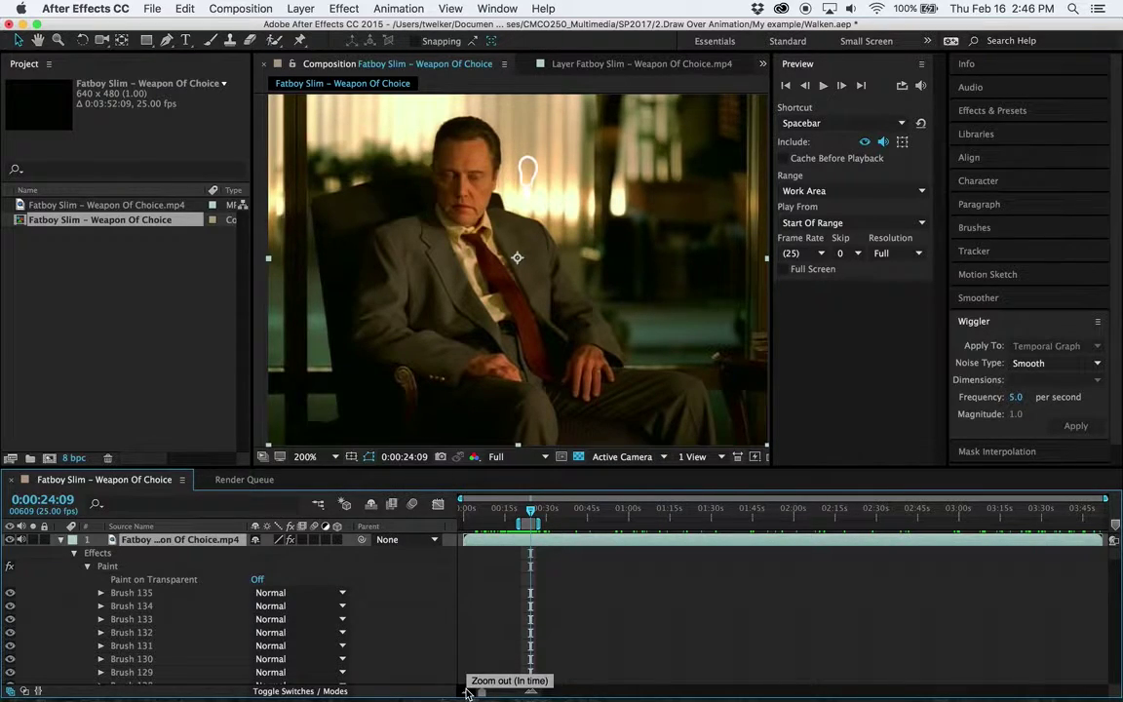
Step: Zoom the timeline in until the 22–26 second work area fills the ruler
click(532, 692)
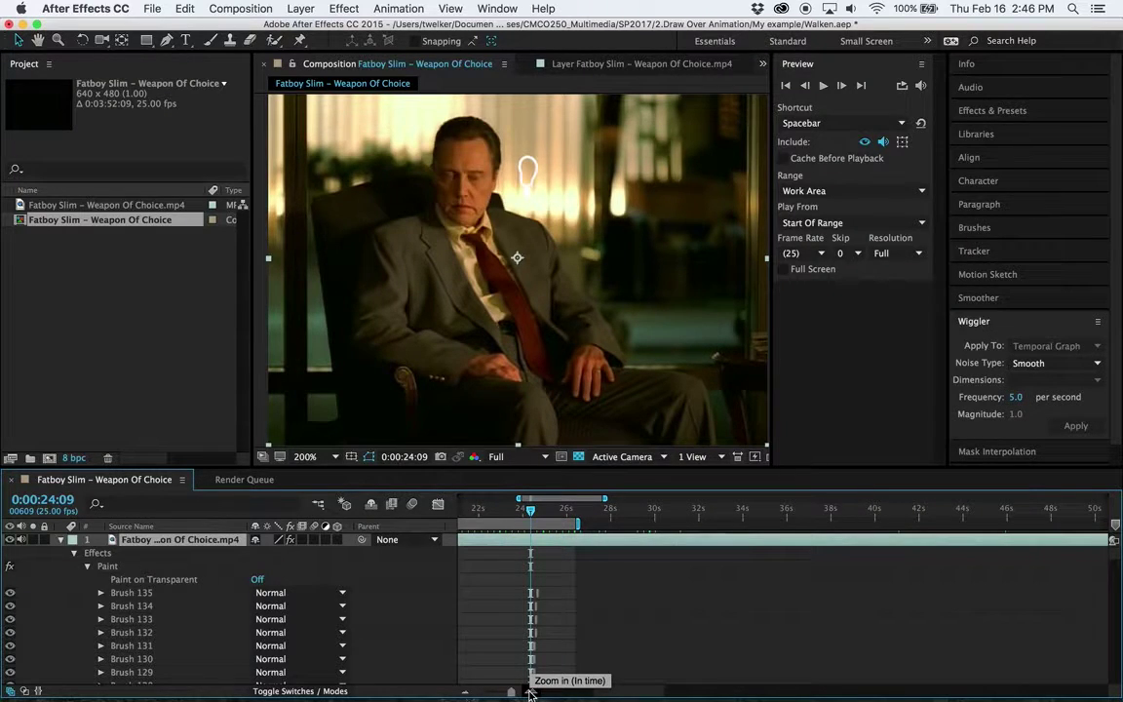
drag(510, 692, 510, 692)
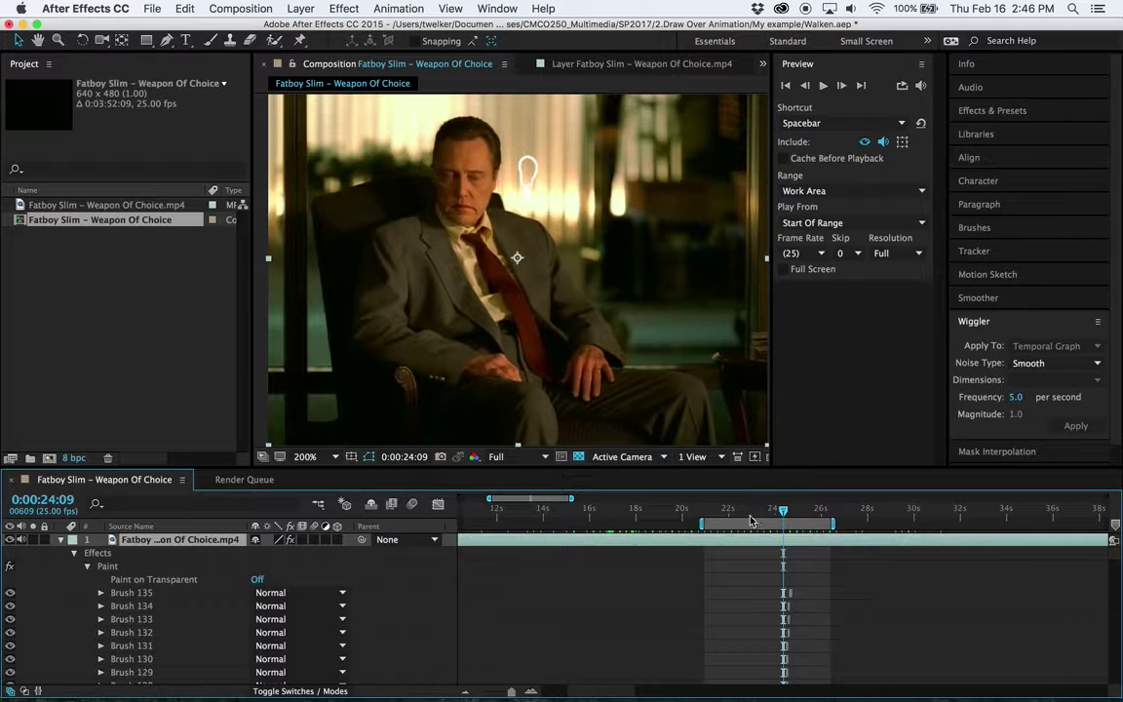
Step: Add the composition to the Render Queue as item 4 and enlarge the queue panel
click(242, 7)
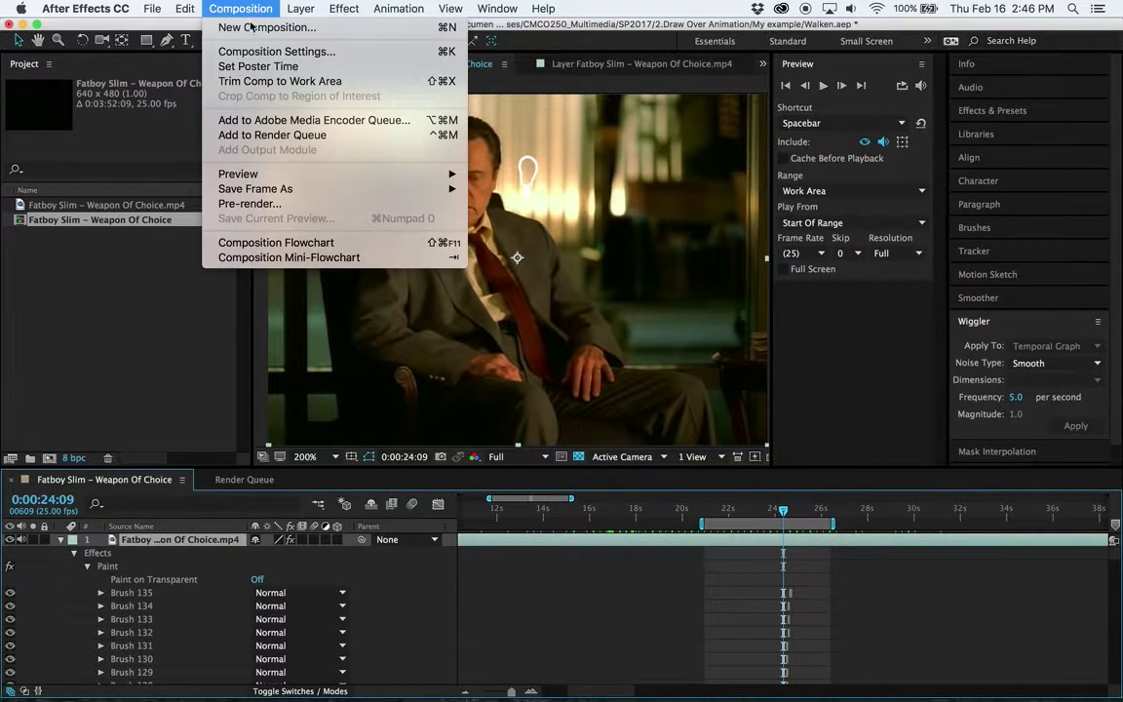
click(292, 135)
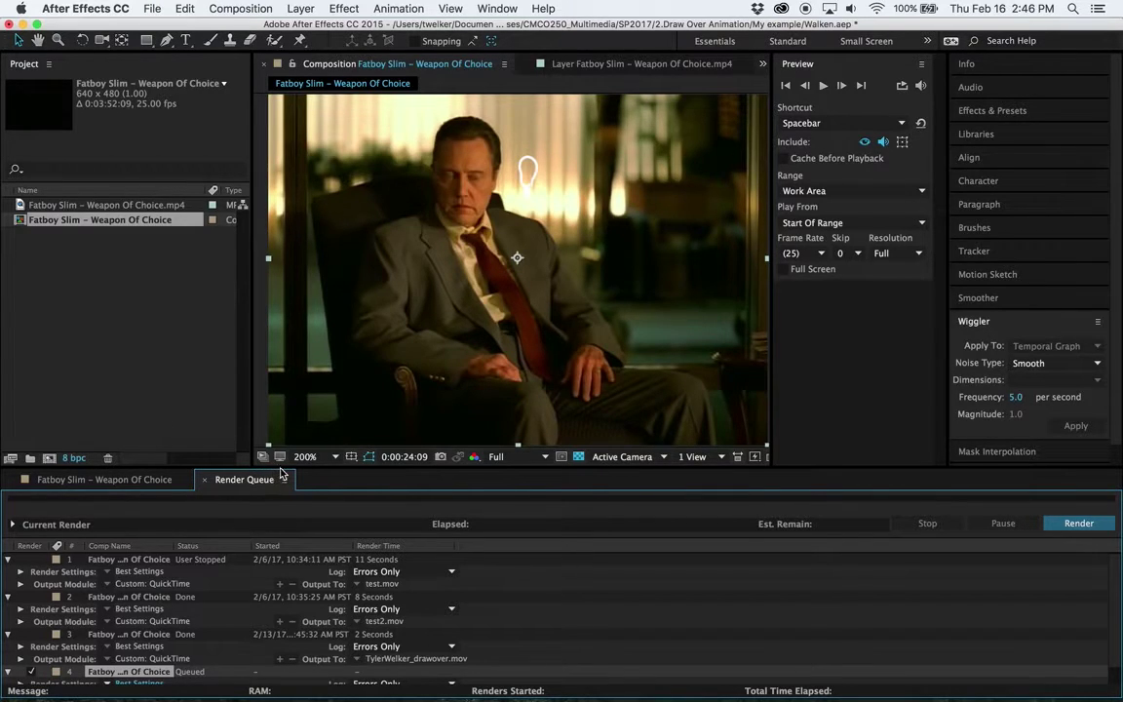
drag(305, 467, 286, 326)
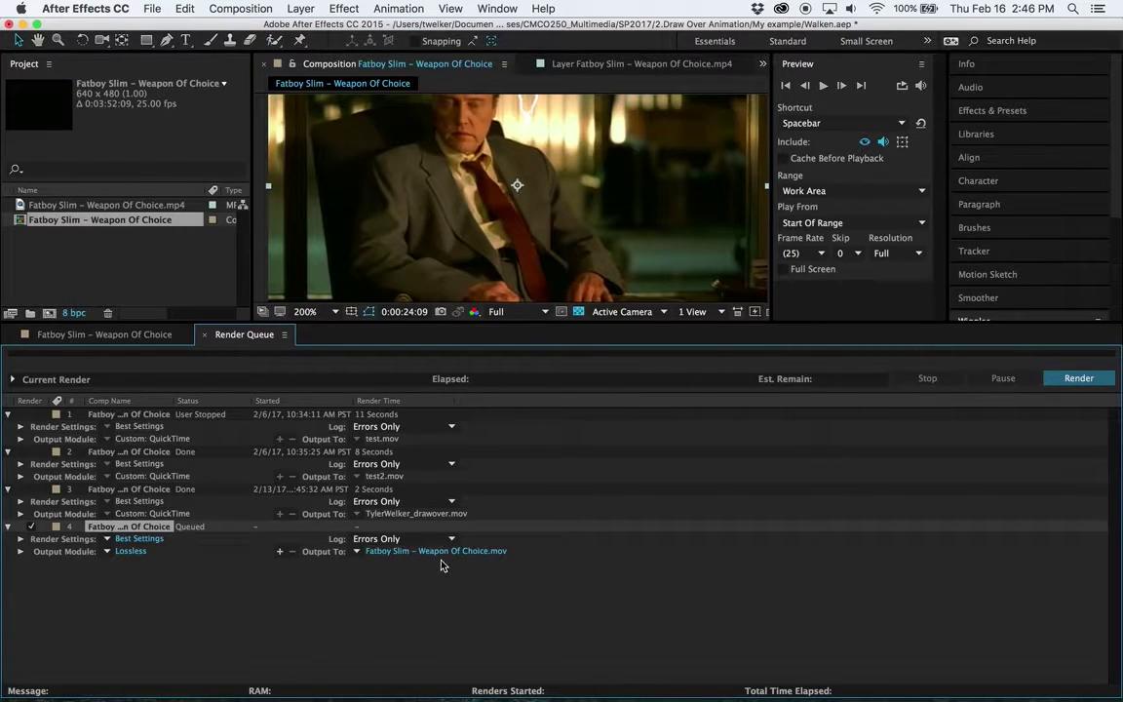
Step: Set item 4's QuickTime video codec to H.264 at quality 100
click(133, 553)
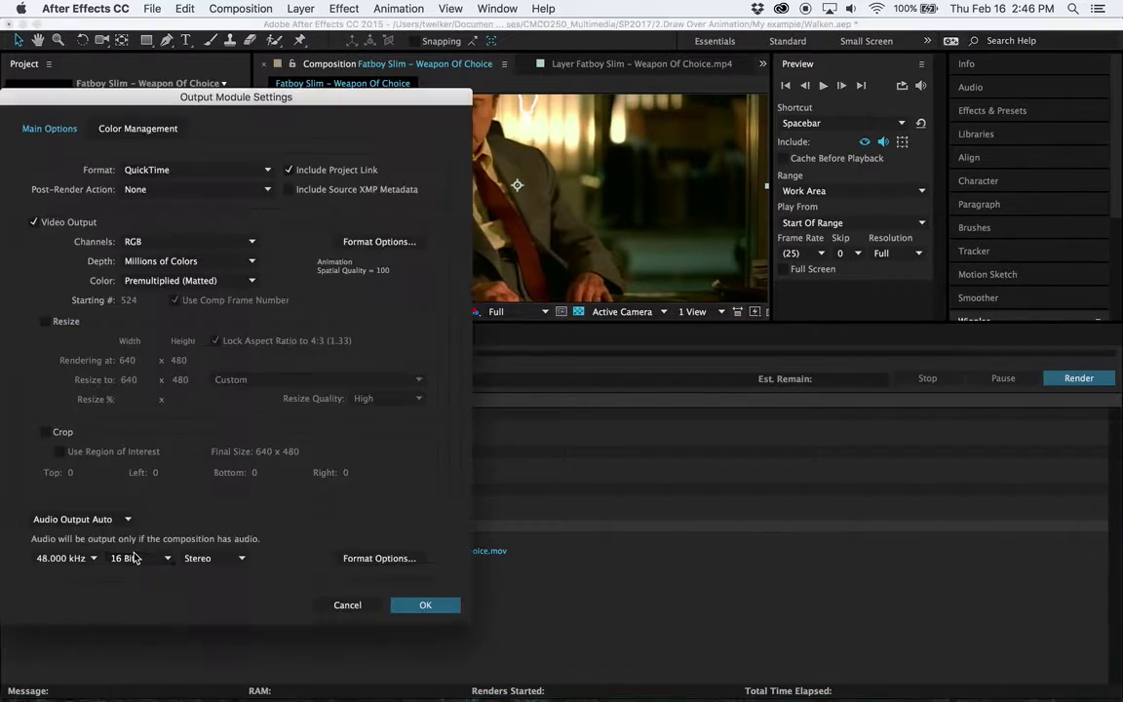
drag(222, 91, 482, 105)
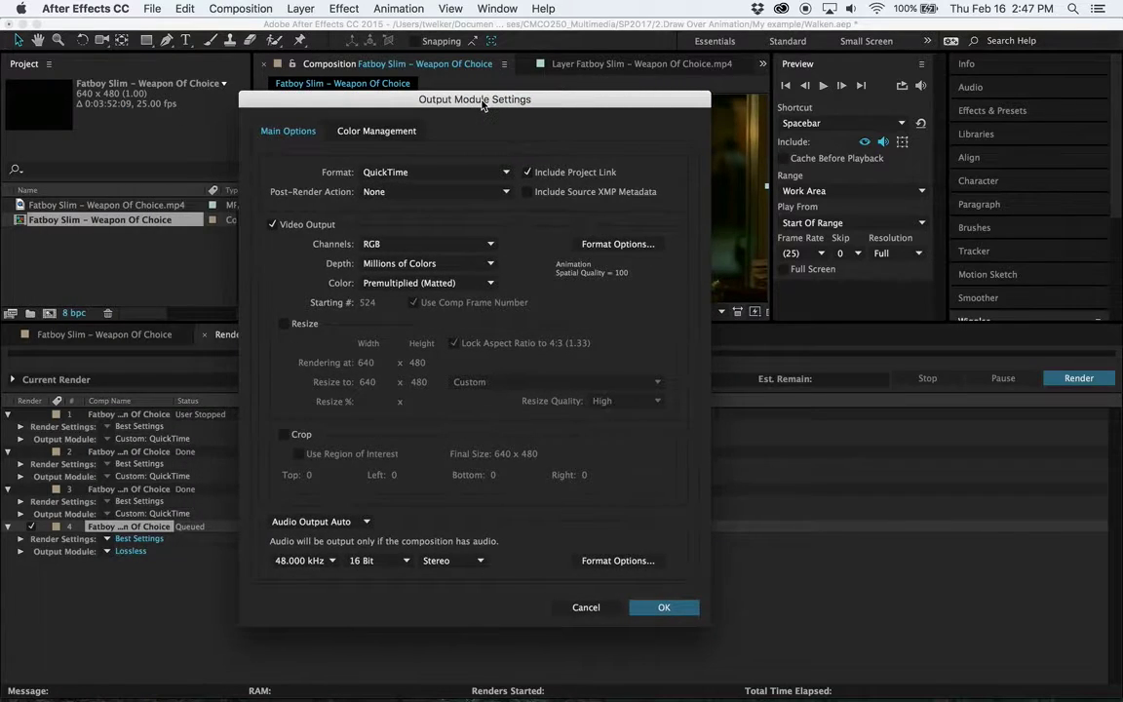
click(600, 245)
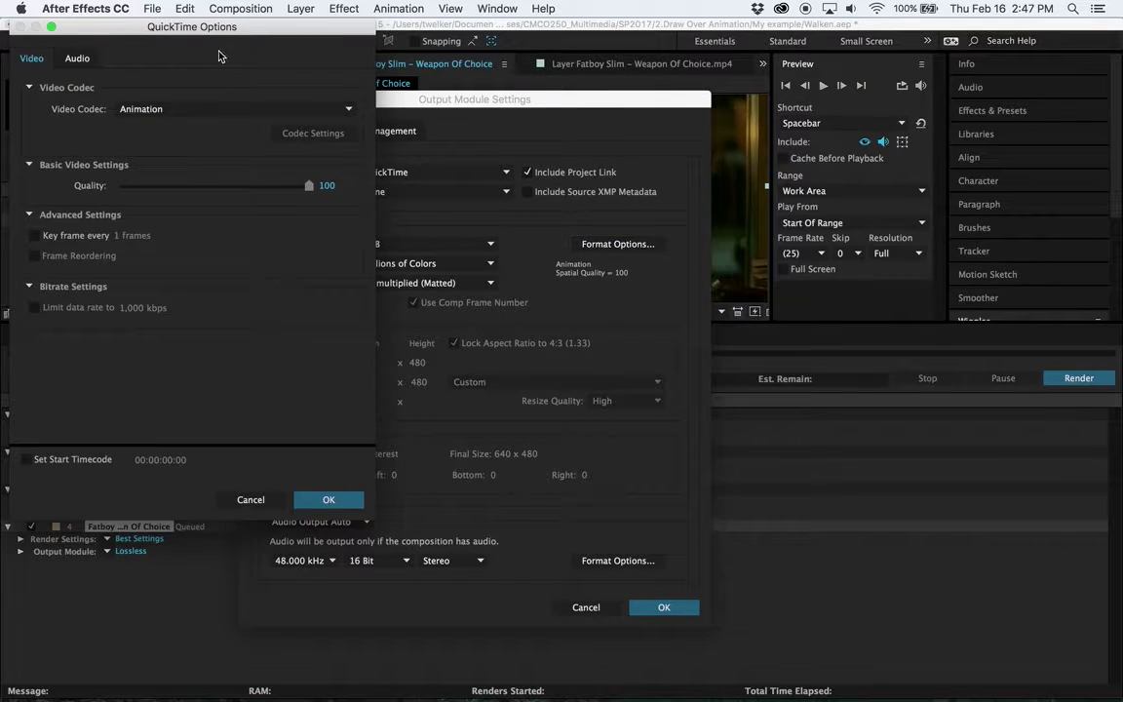
drag(188, 30, 489, 73)
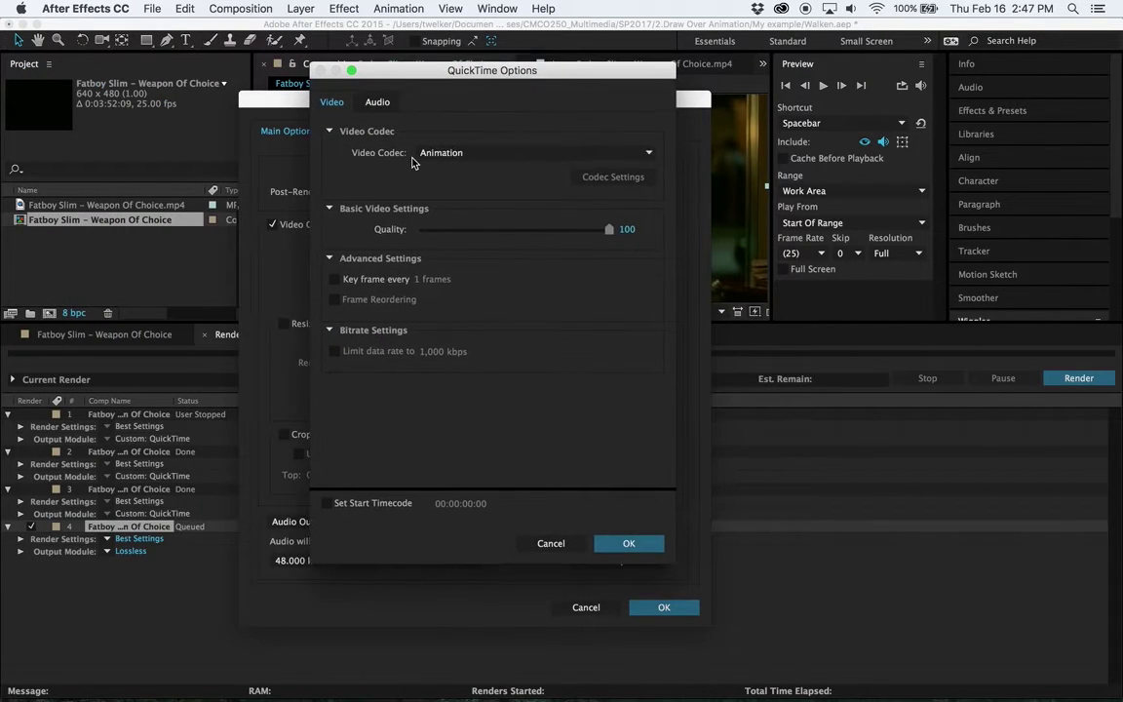
click(429, 153)
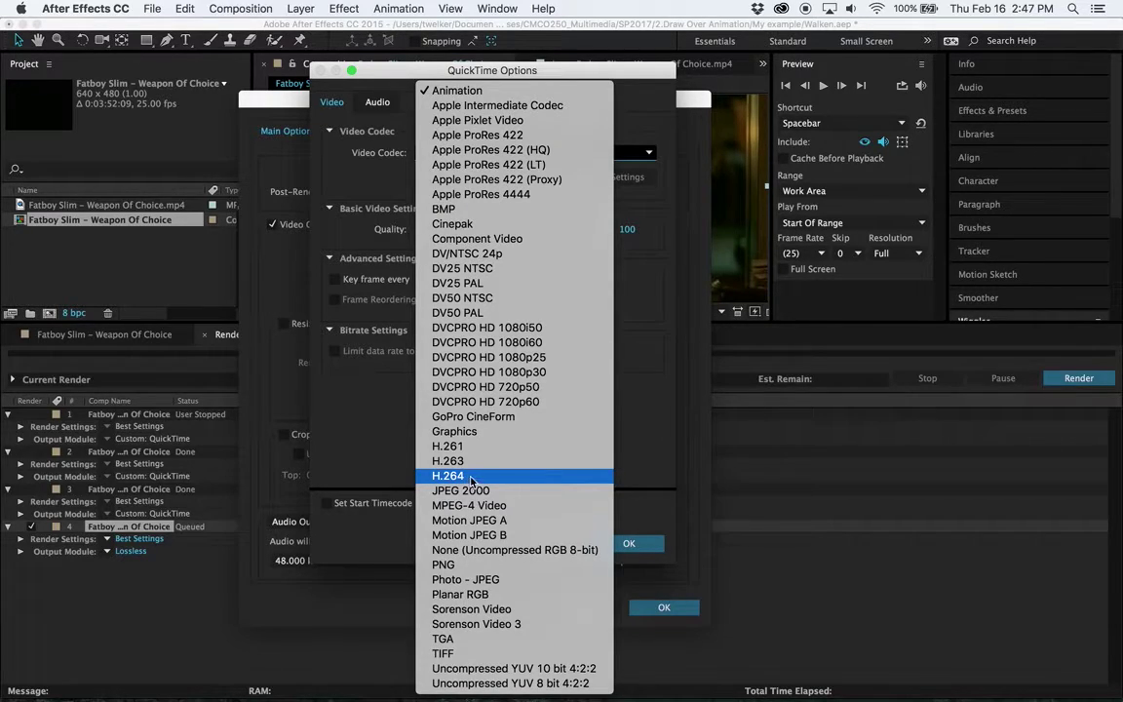
click(470, 478)
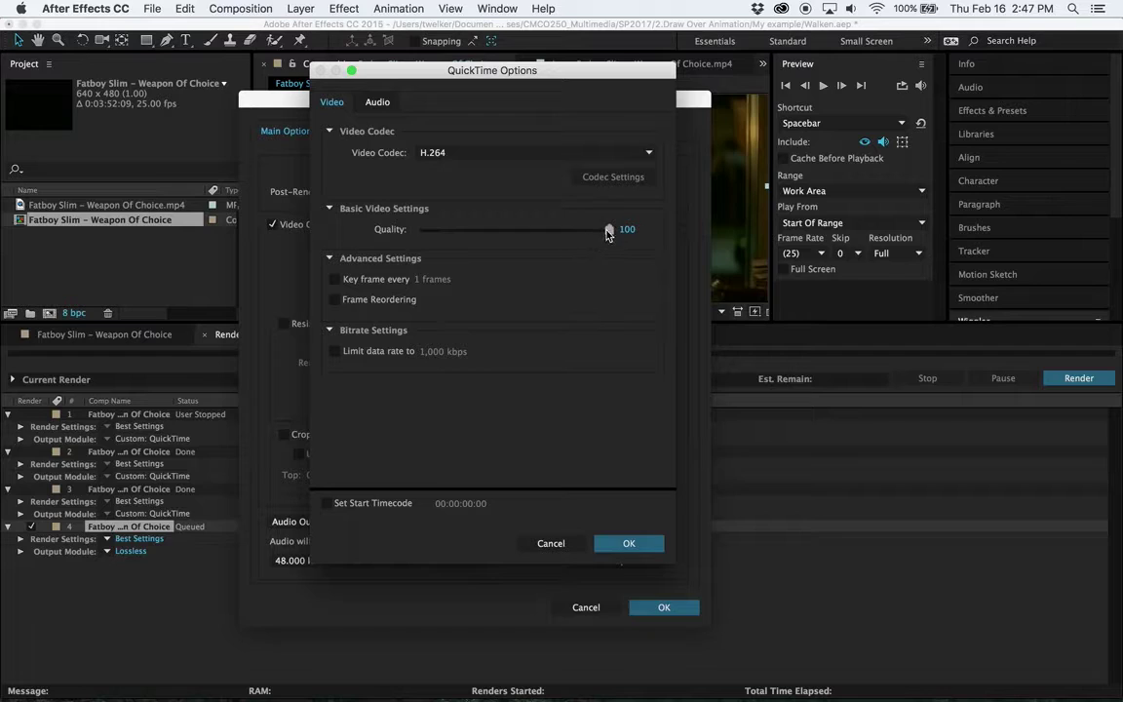
click(624, 543)
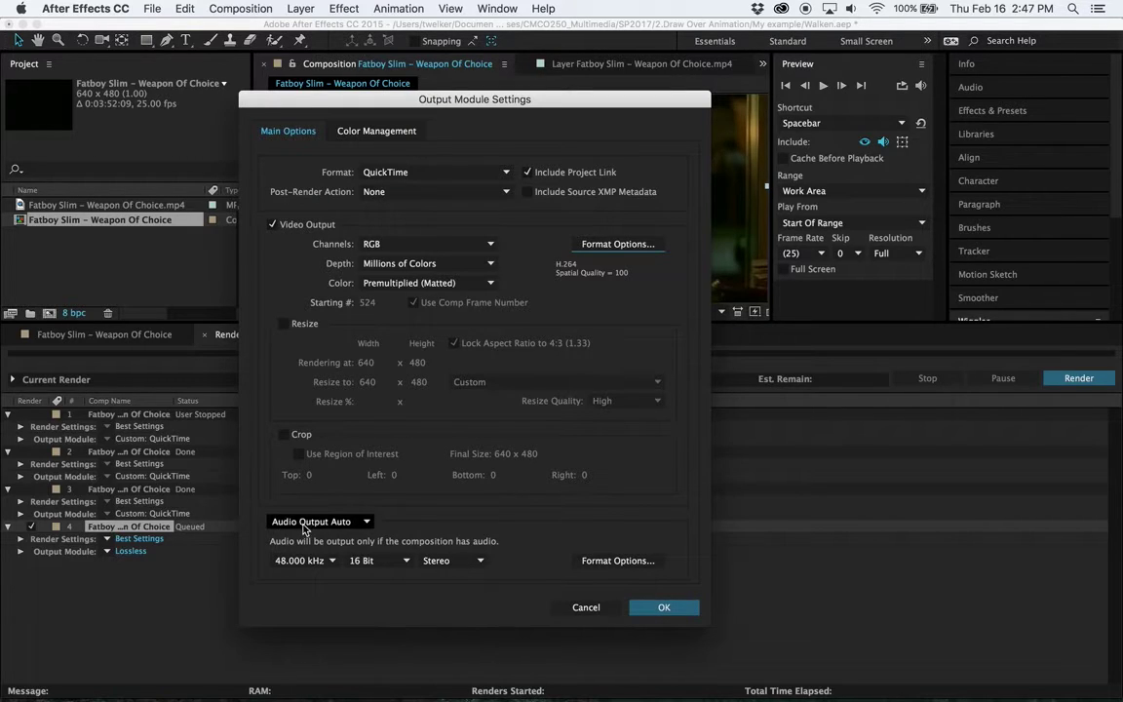
Step: Keep audio output on Auto and confirm the output module settings
click(365, 523)
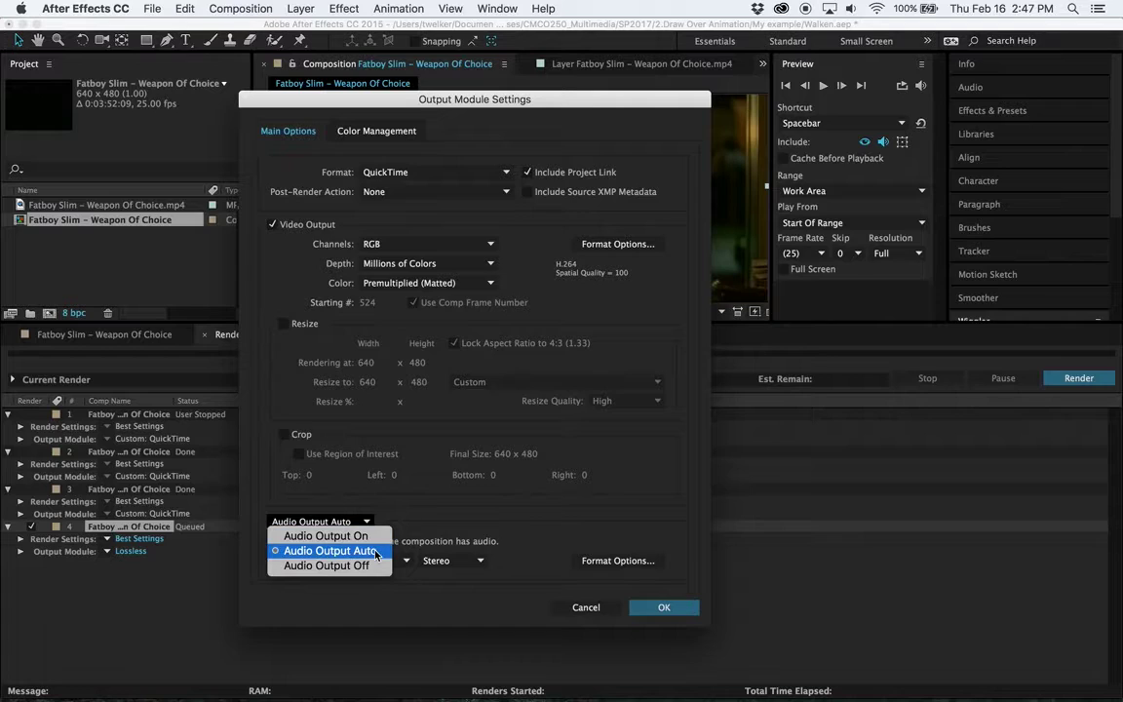
click(376, 554)
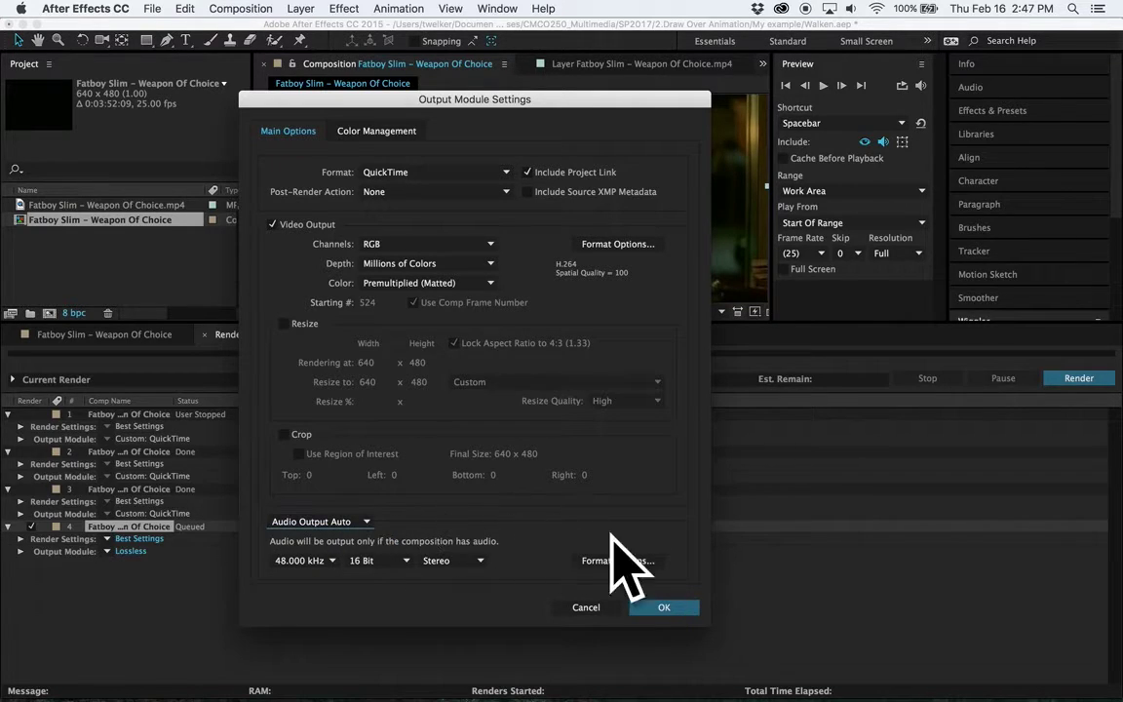
click(659, 608)
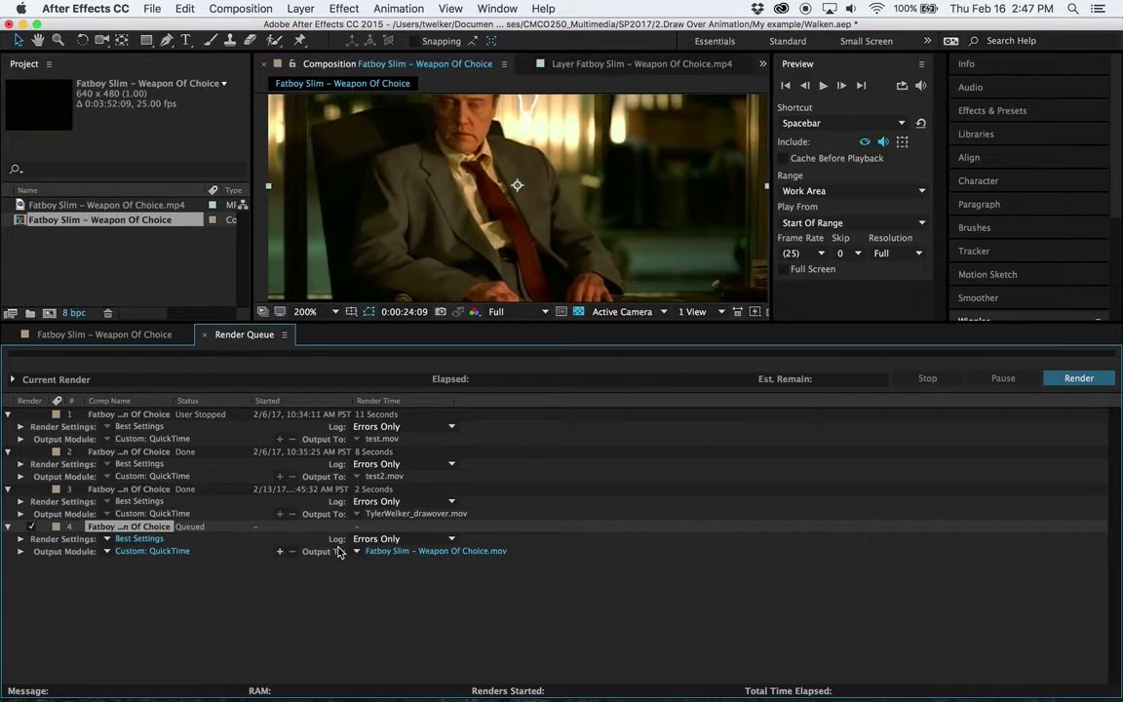
Step: Set the output to overwrite the existing draw-over QuickTime .mov on the Desktop
click(427, 553)
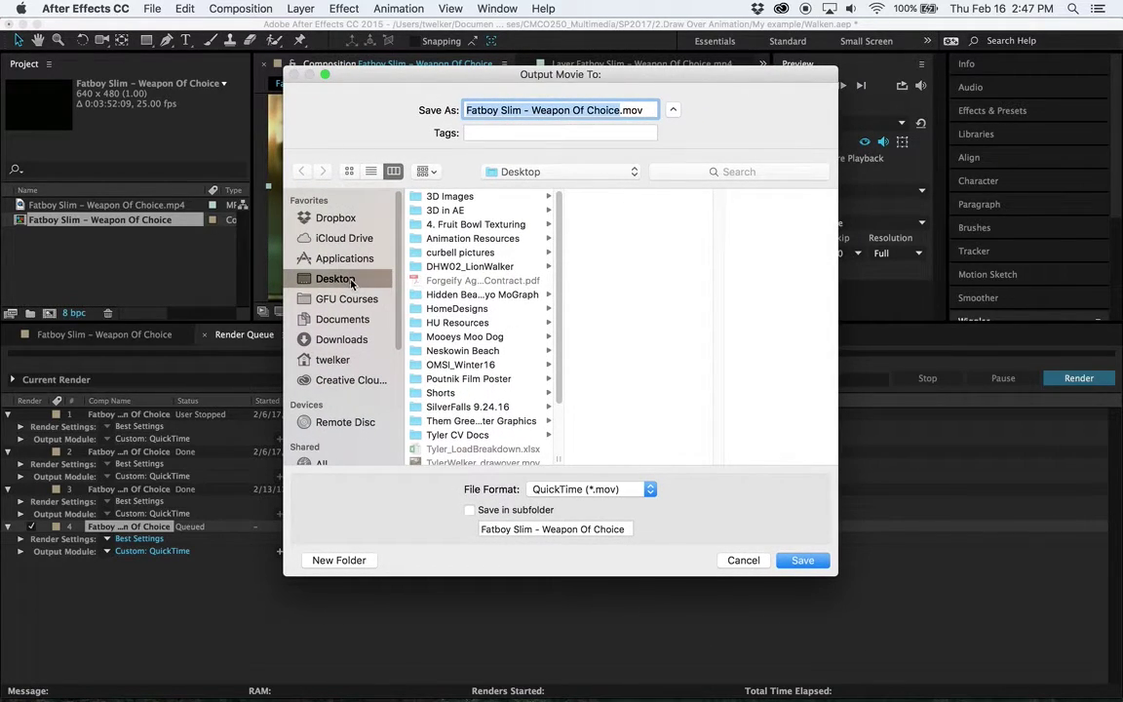
scroll(488, 336, down, 3)
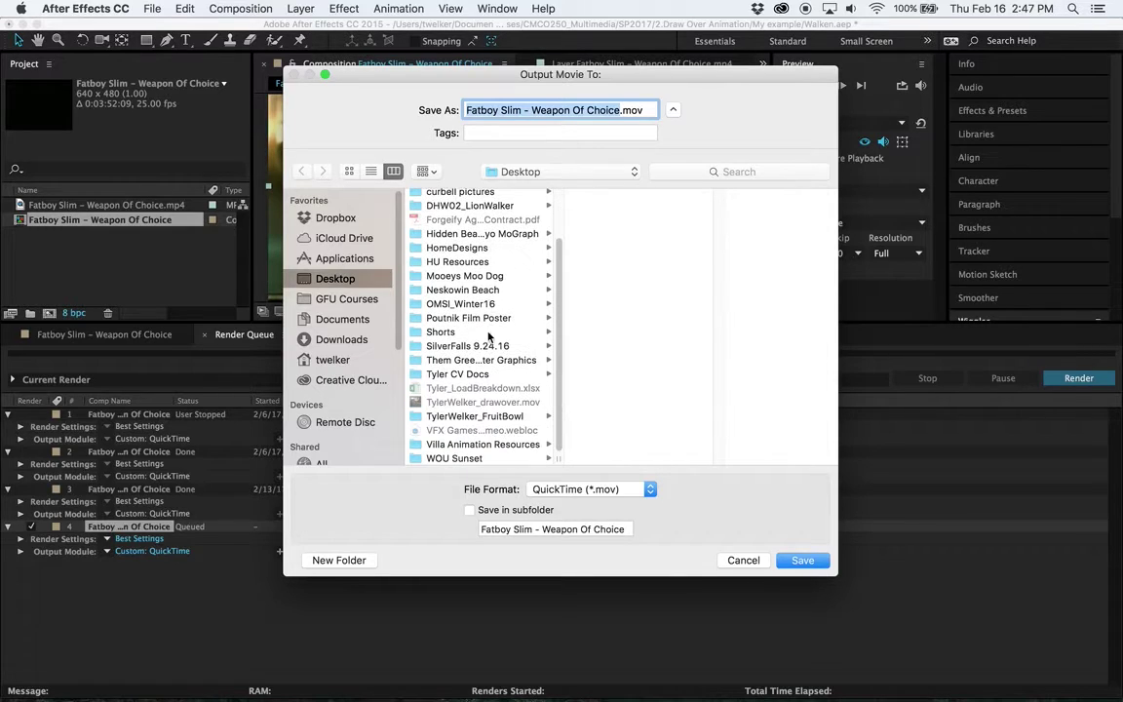
click(481, 403)
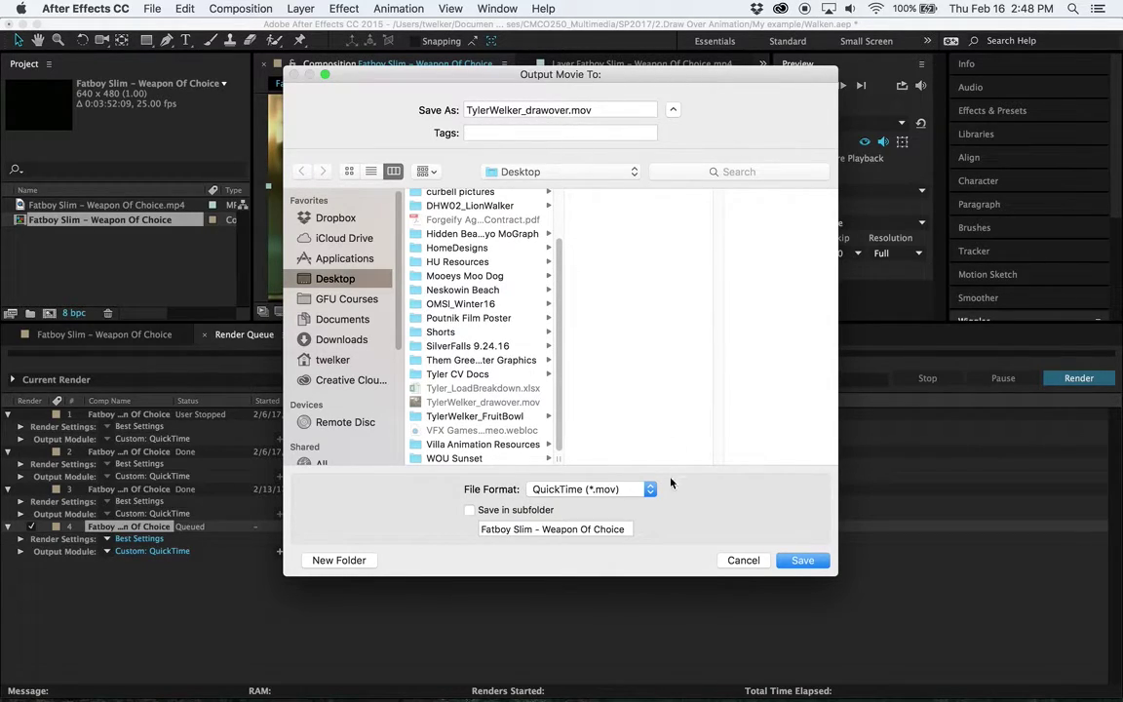
click(614, 492)
click(604, 490)
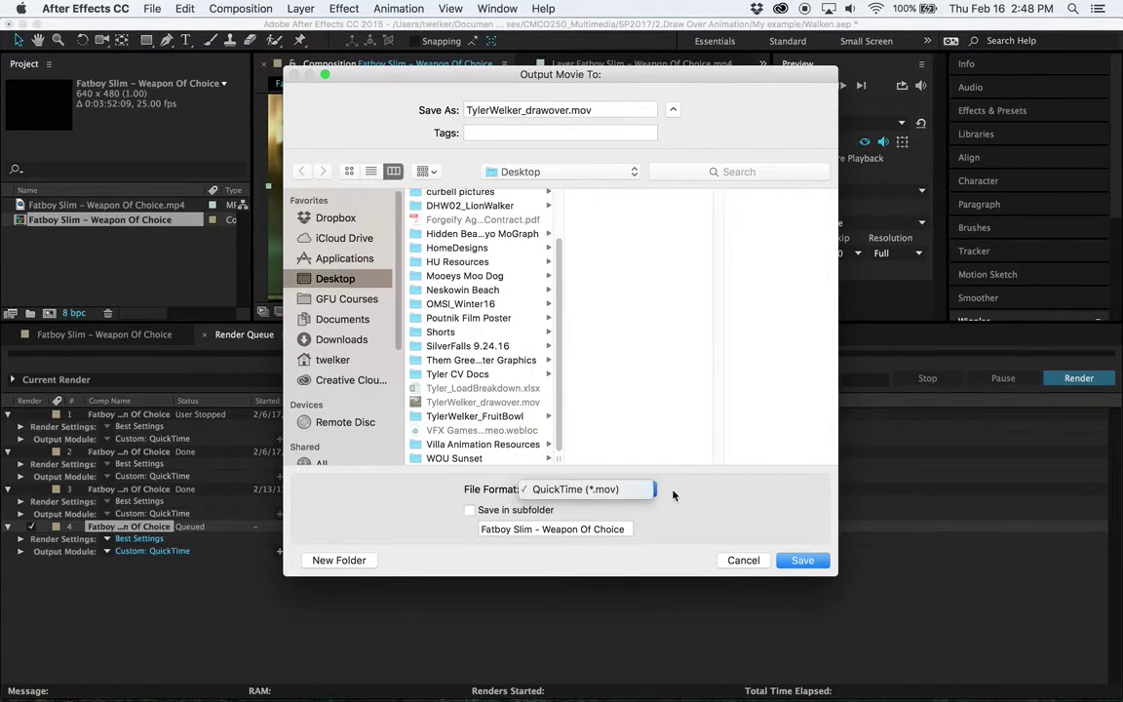
click(802, 560)
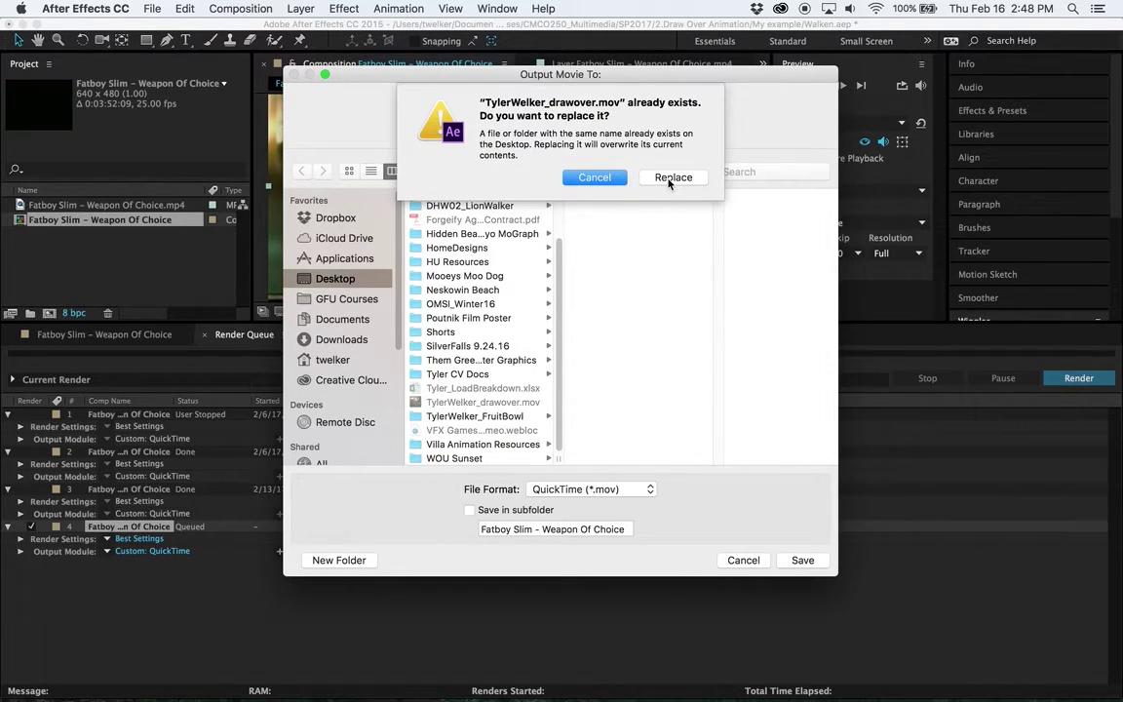
click(671, 178)
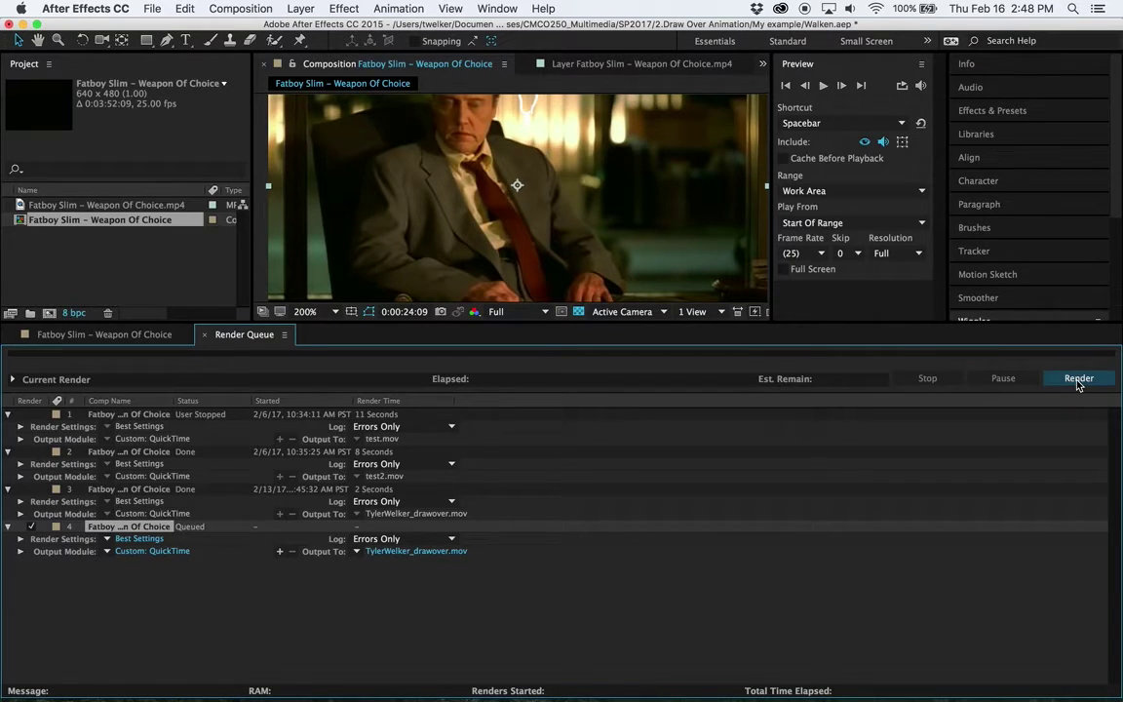
Step: Render item 4 and open the resulting movie in QuickTime Player
click(1078, 381)
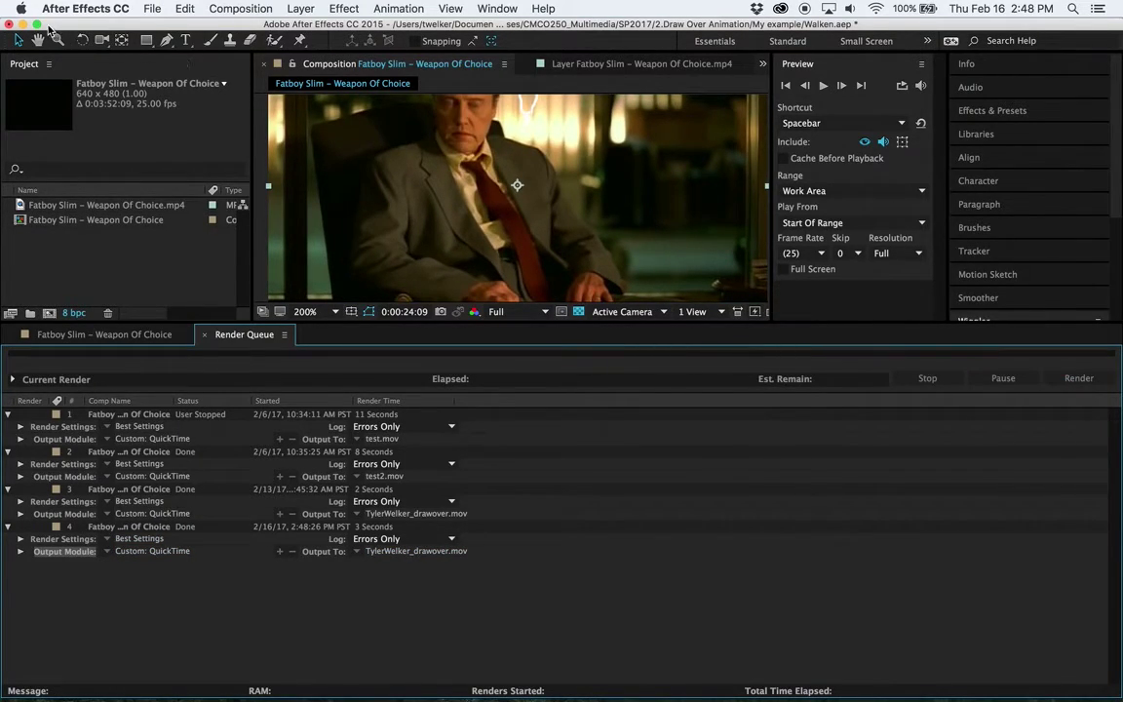
click(23, 24)
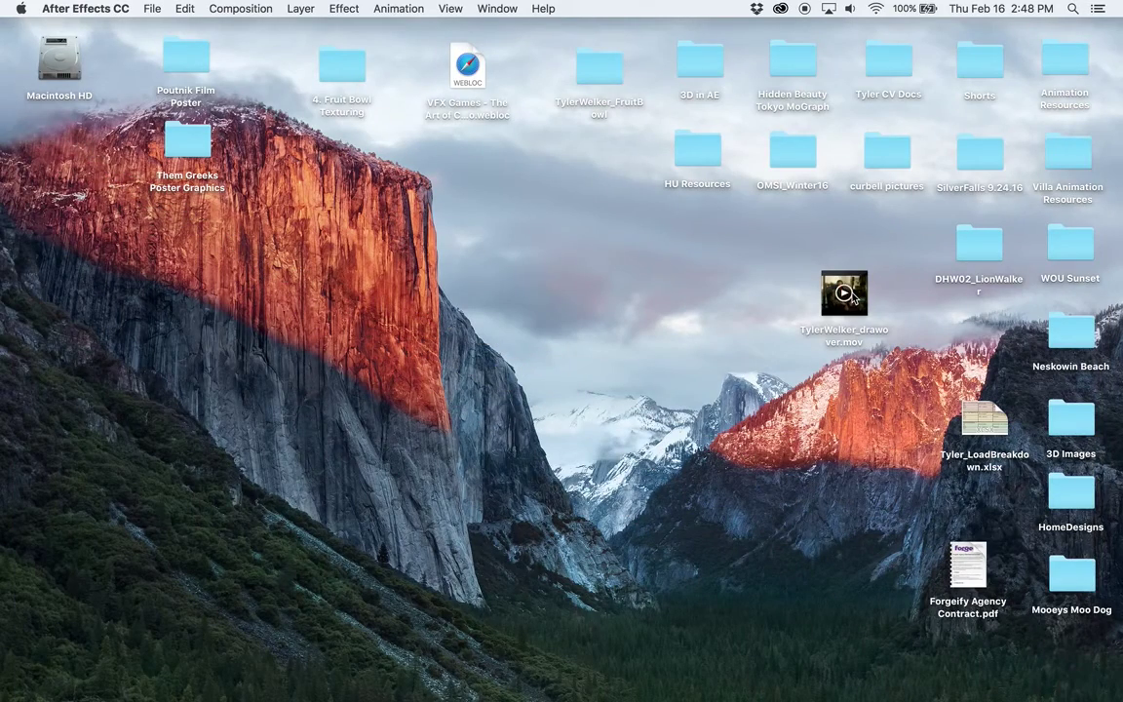
drag(853, 299, 552, 291)
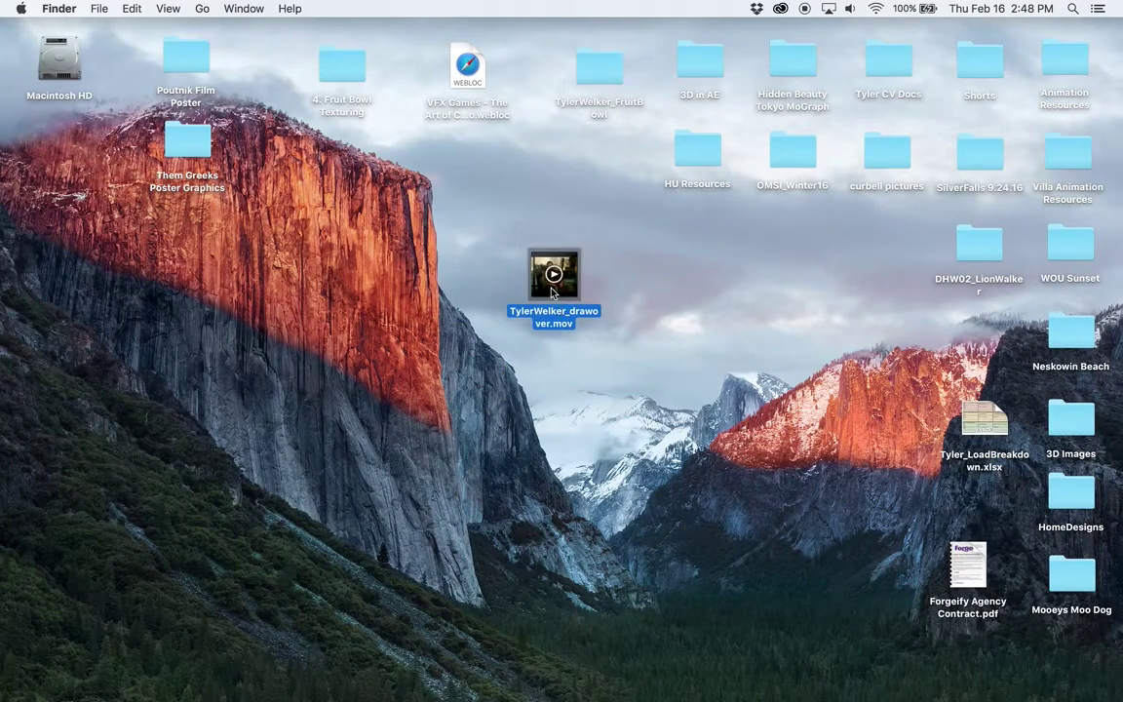
double_click(552, 283)
drag(399, 107, 669, 140)
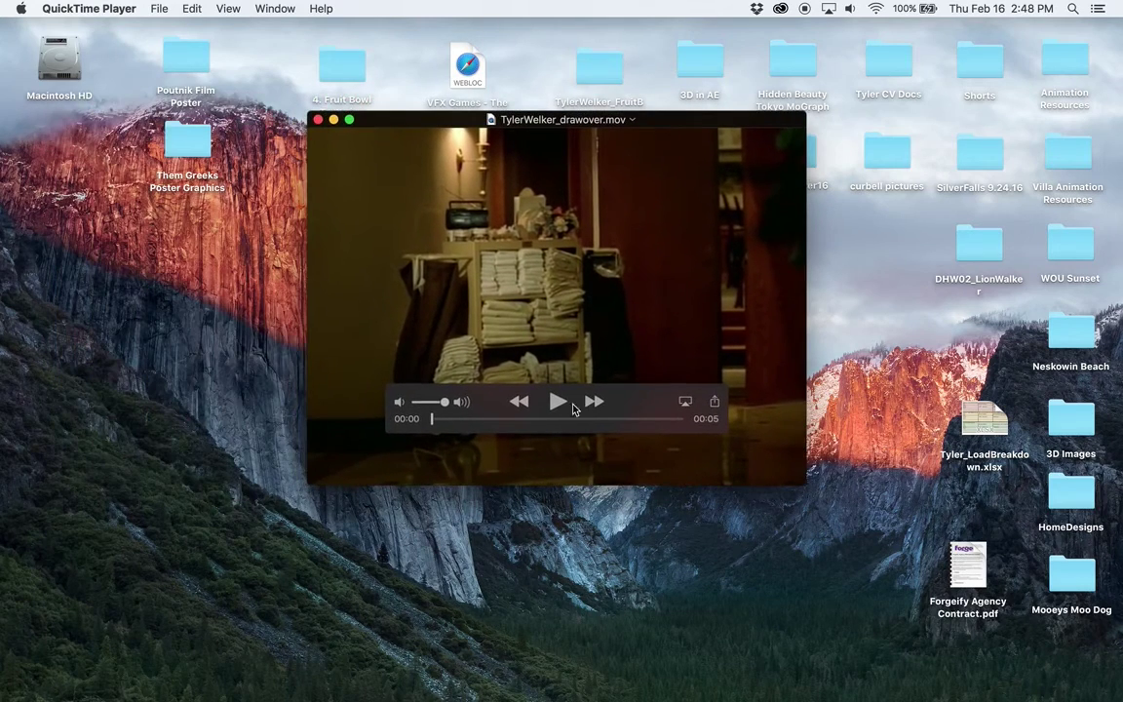
Step: Play the 5-second draw-over movie through and pause it back at 00:00
click(558, 406)
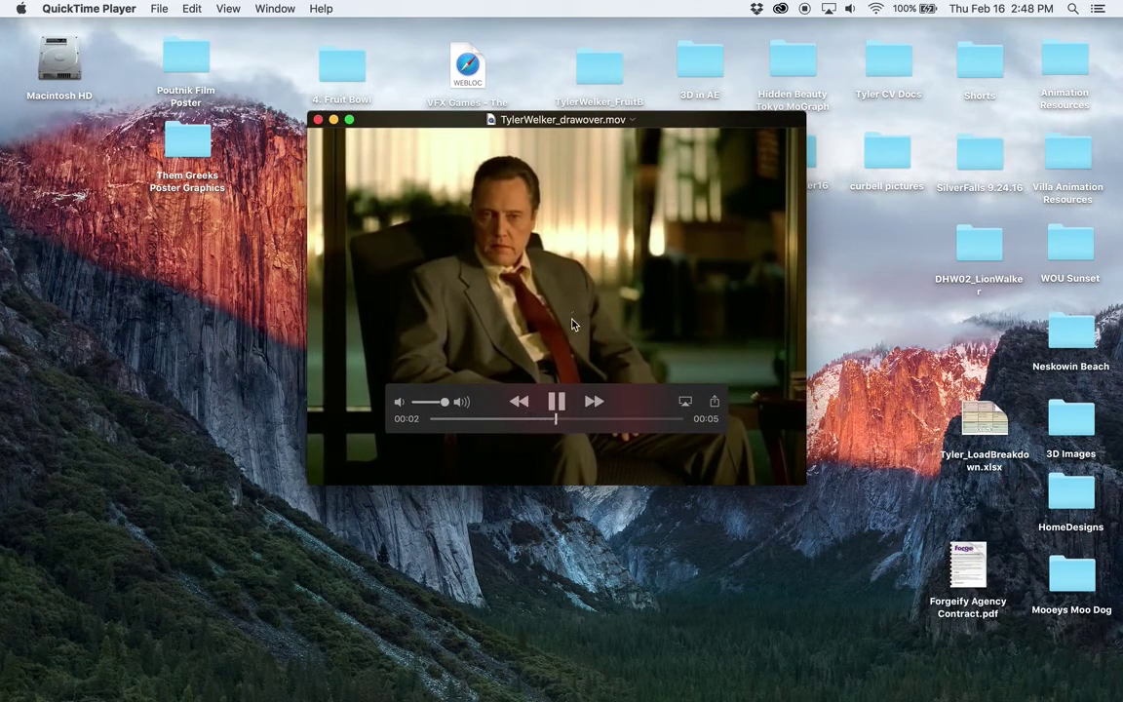
click(556, 402)
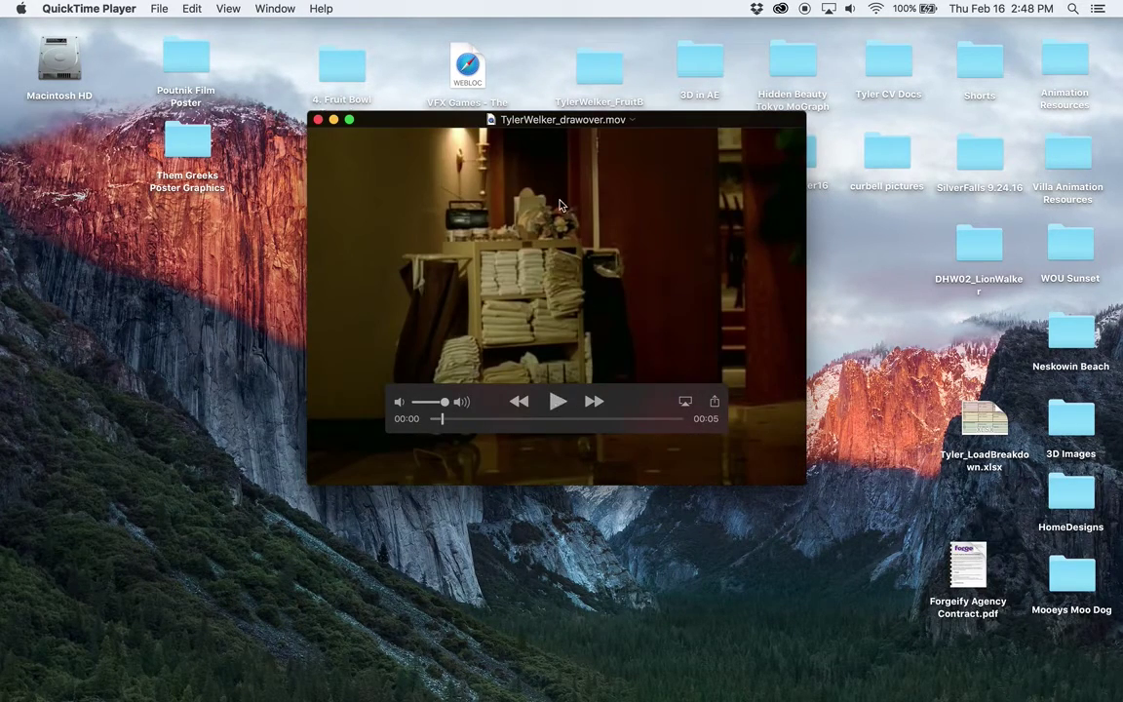